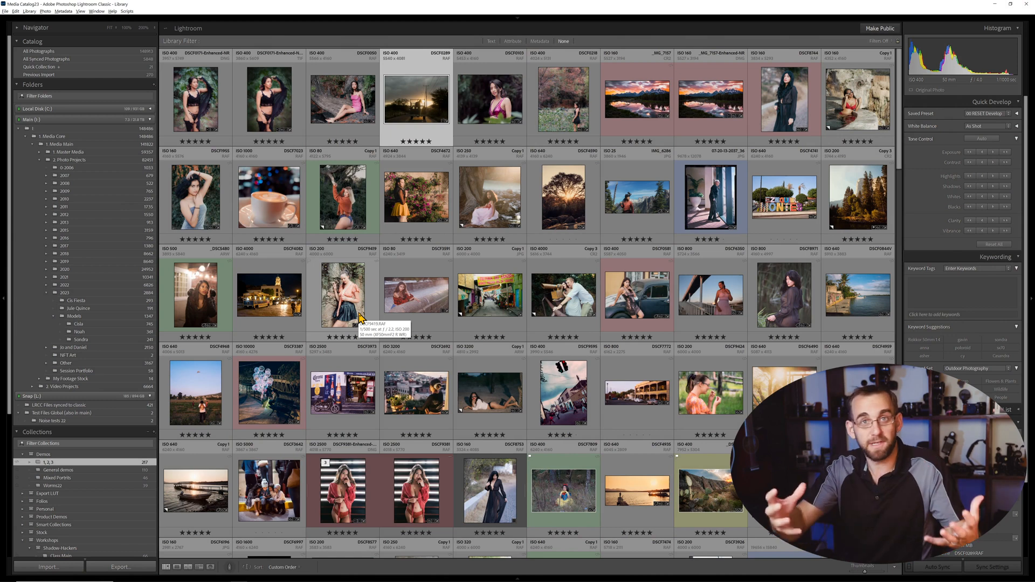
# Open the sunset truck photo in Develop, apply the 13 Gold Deep Dyanmic preset, and try a settings reset that is undone
pyautogui.press('d')
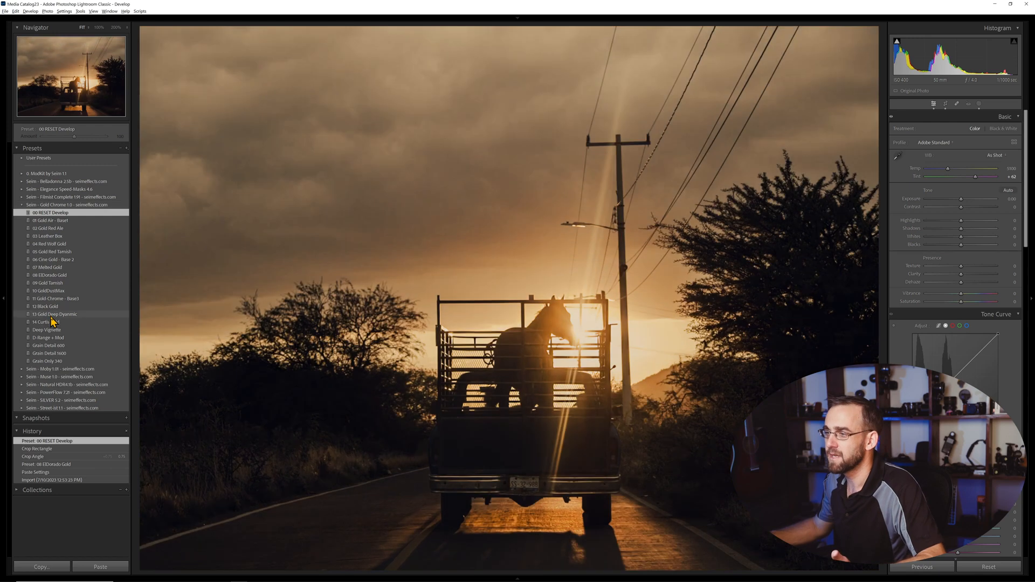
pyautogui.click(52, 316)
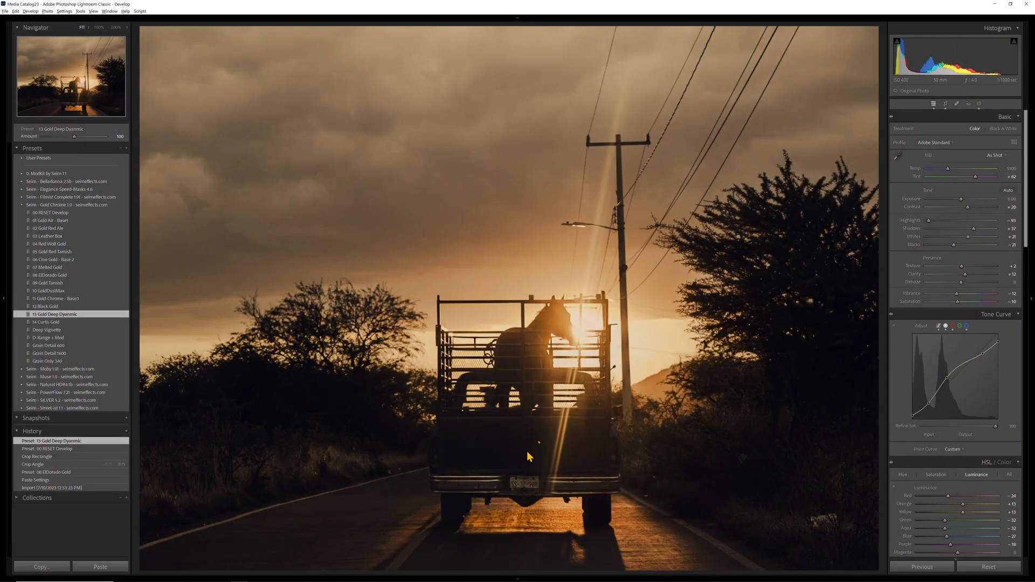
pyautogui.hotkey('ctrl', 'shift', 'r')
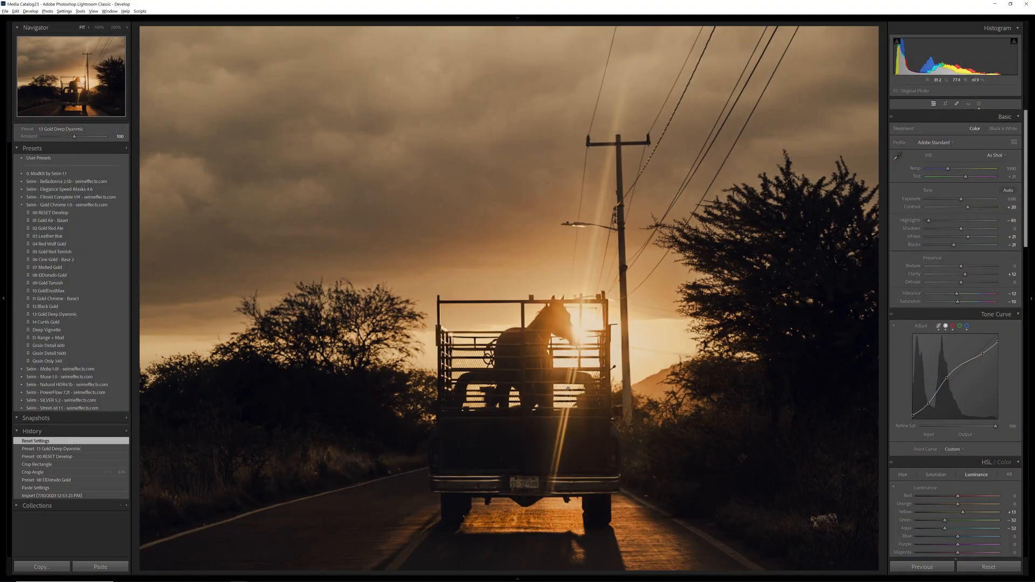
pyautogui.hotkey('ctrl', 'z')
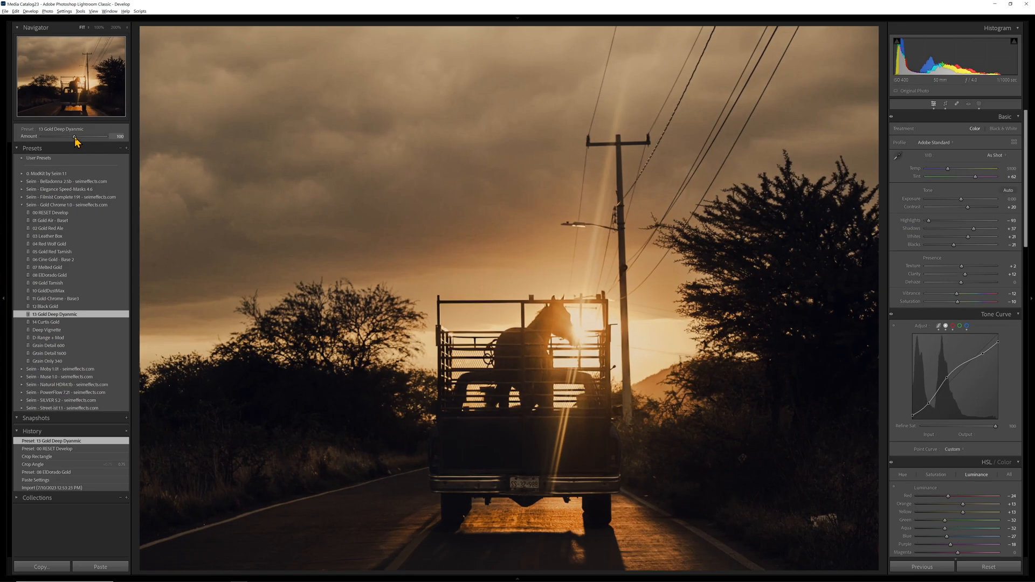
# Raise the Gold Deep Dyanmic preset's amount to 163, lower it strongly, and bring it partway back up
pyautogui.moveTo(74, 138); pyautogui.dragTo(96, 143)
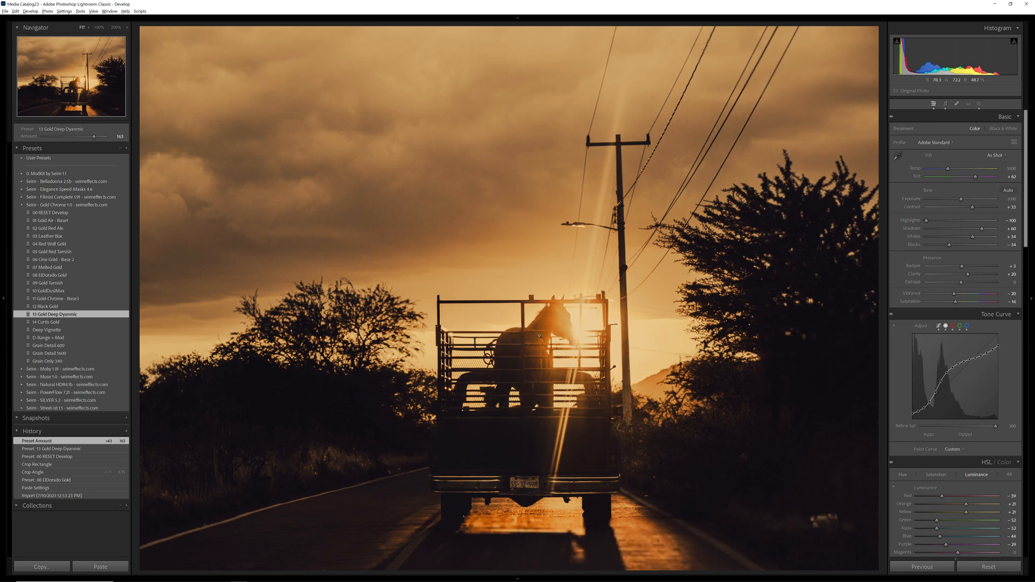
pyautogui.click(56, 138)
pyautogui.click(51, 138)
pyautogui.moveTo(52, 137); pyautogui.dragTo(70, 139)
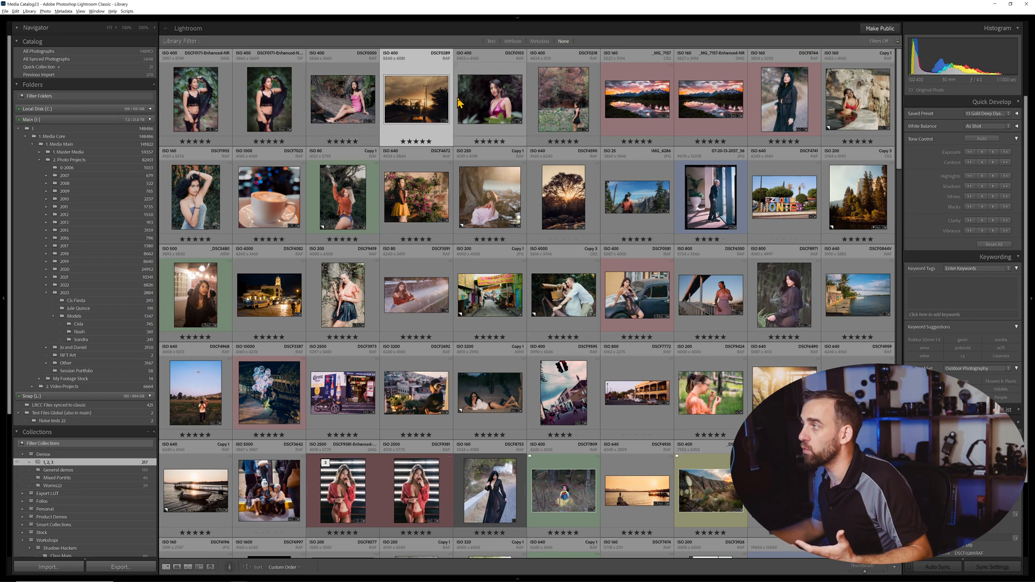
# Open the portrait of the woman in the pink top in Develop, reset its settings for comparison, and undo the reset
pyautogui.click(481, 106)
pyautogui.press('d')
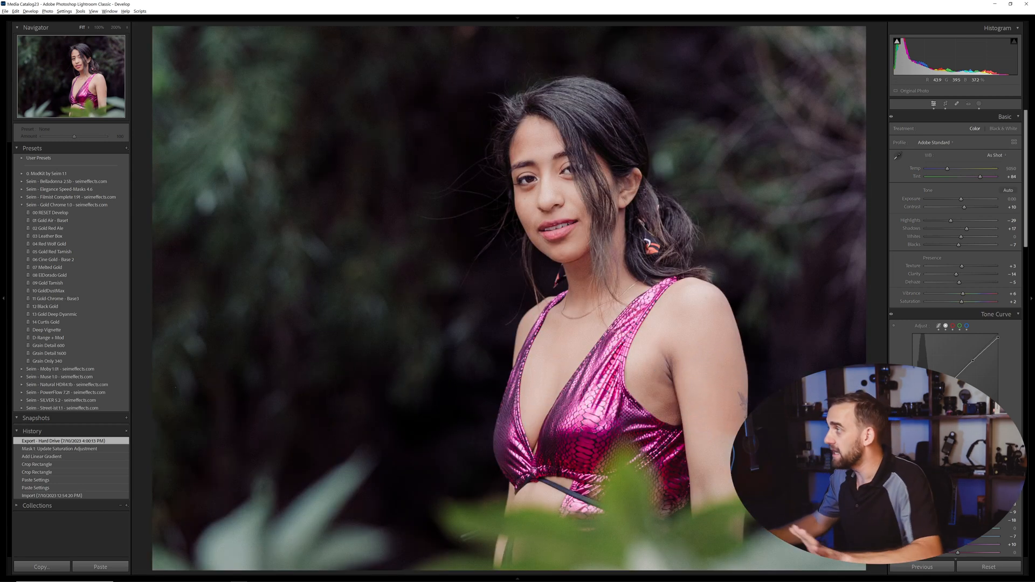
pyautogui.hotkey('ctrl', 'shift', 'r')
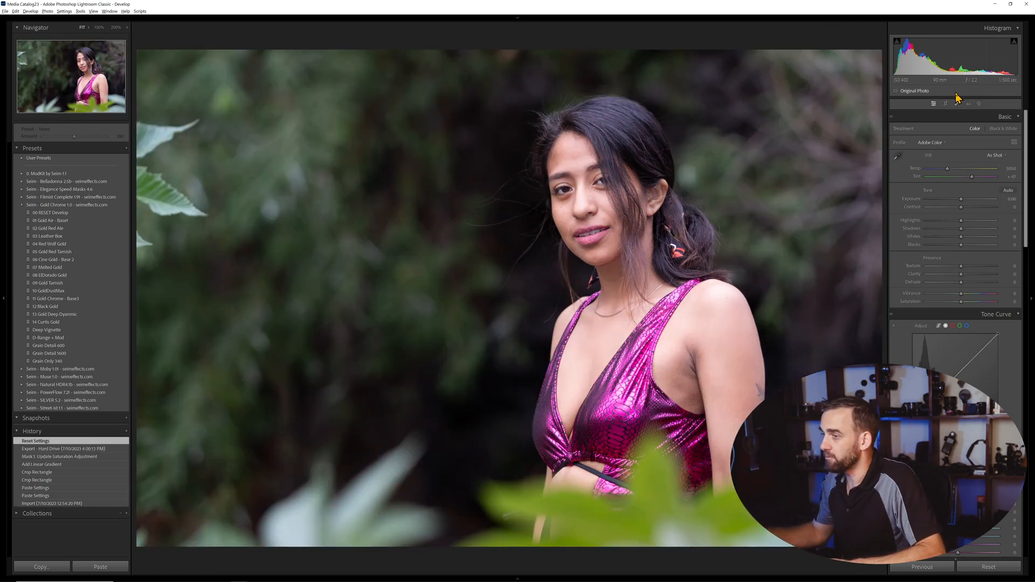
pyautogui.hotkey('ctrl', 'z')
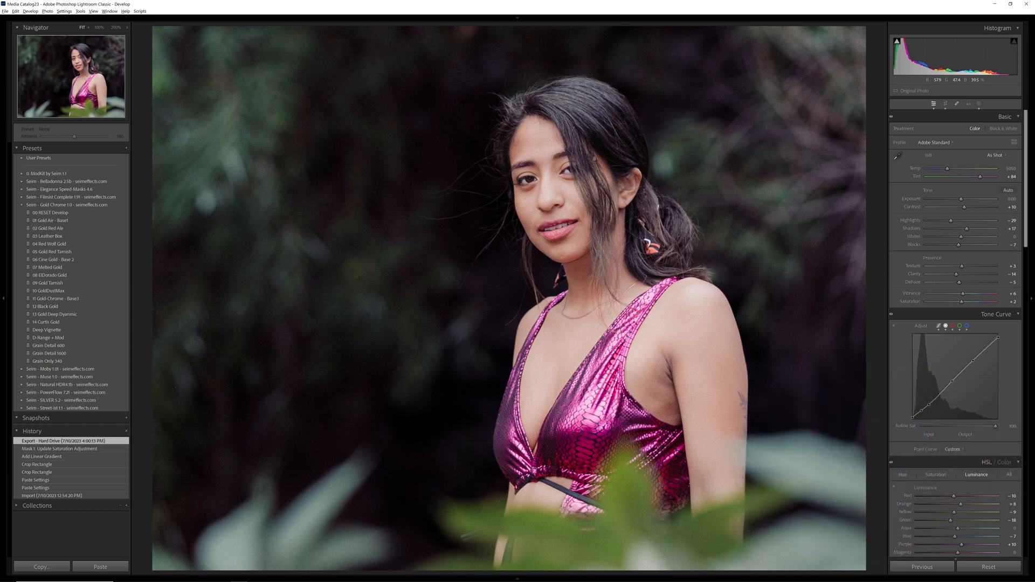
# Show the portrait's masks, expand the Seim - Elegance Speed-Masks 4.6 preset group, and delete all existing masks
pyautogui.click(979, 104)
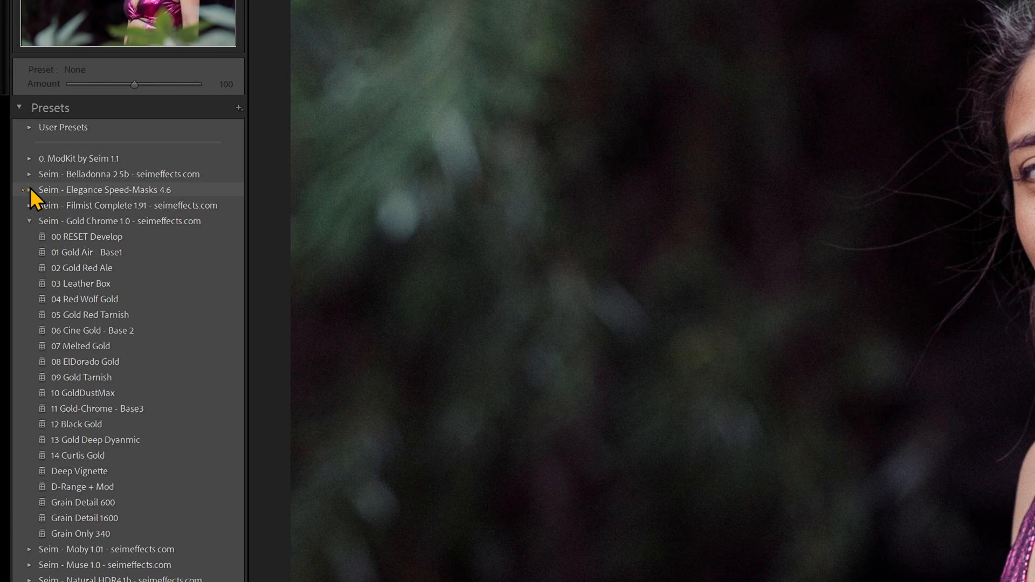
pyautogui.click(29, 189)
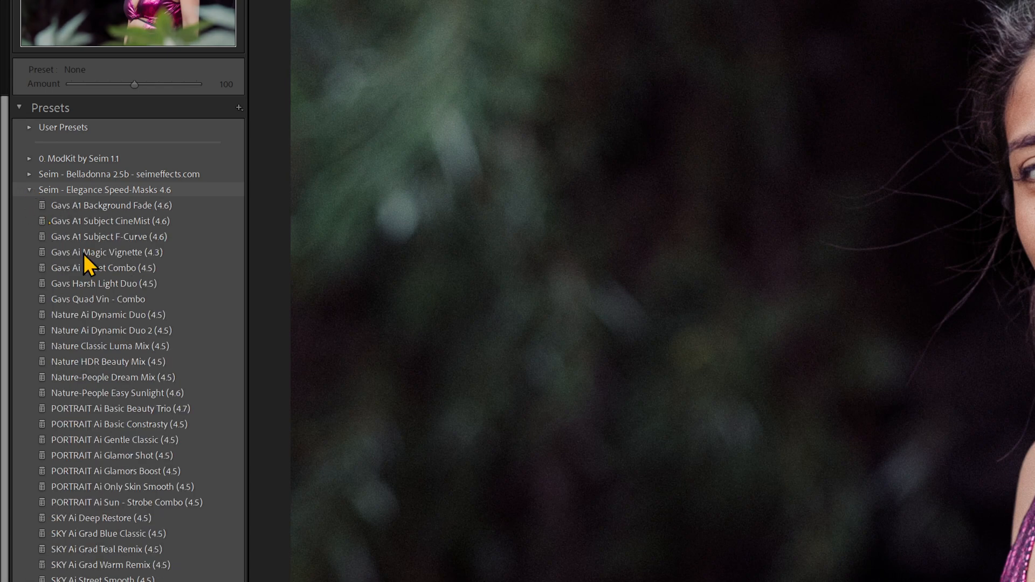
pyautogui.rightClick(836, 134)
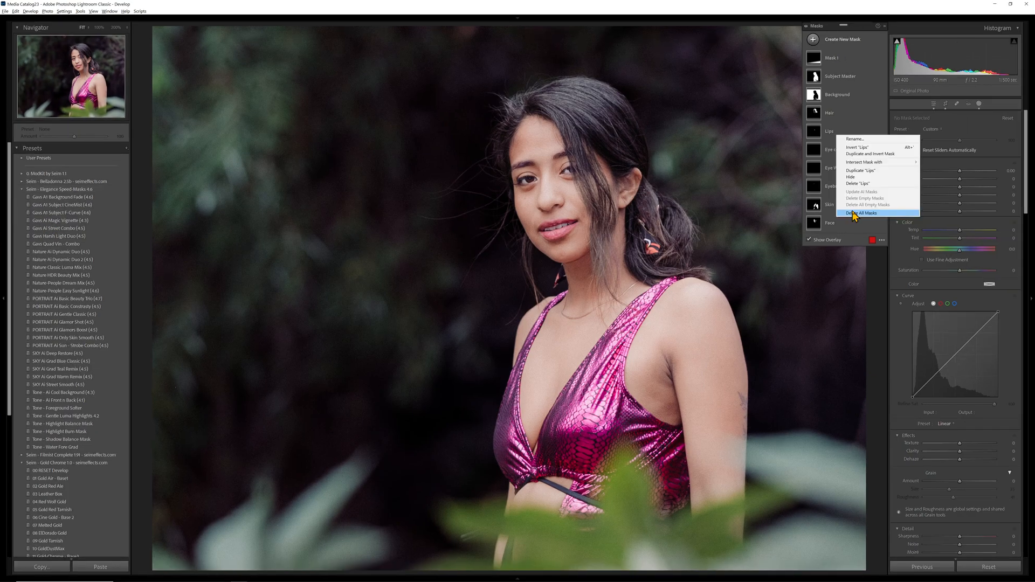
pyautogui.click(854, 213)
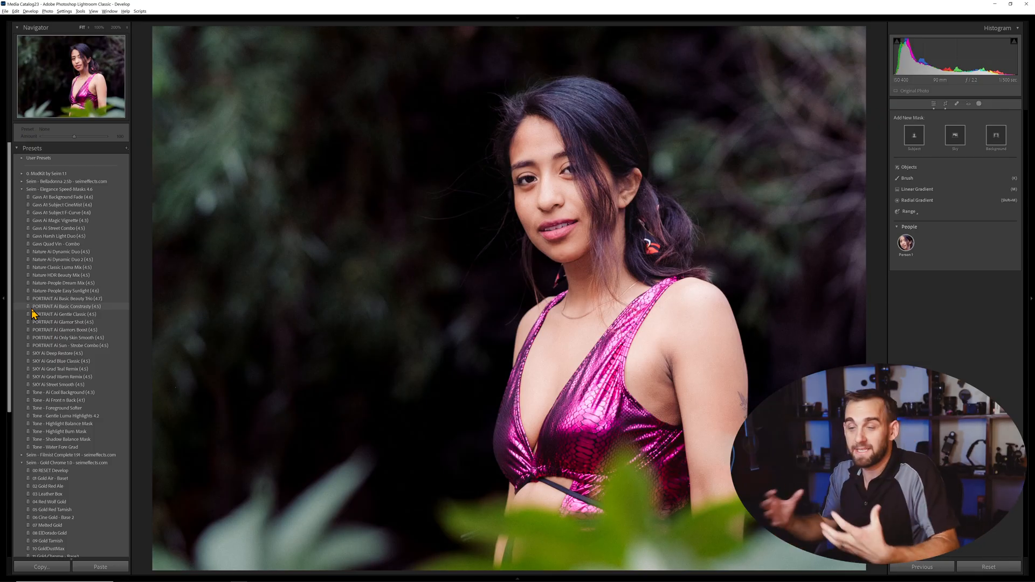
# Apply the PORTRAIT Ai Glamor Shot (4.5) preset and switch all its masks off and on to compare the effect
pyautogui.click(89, 322)
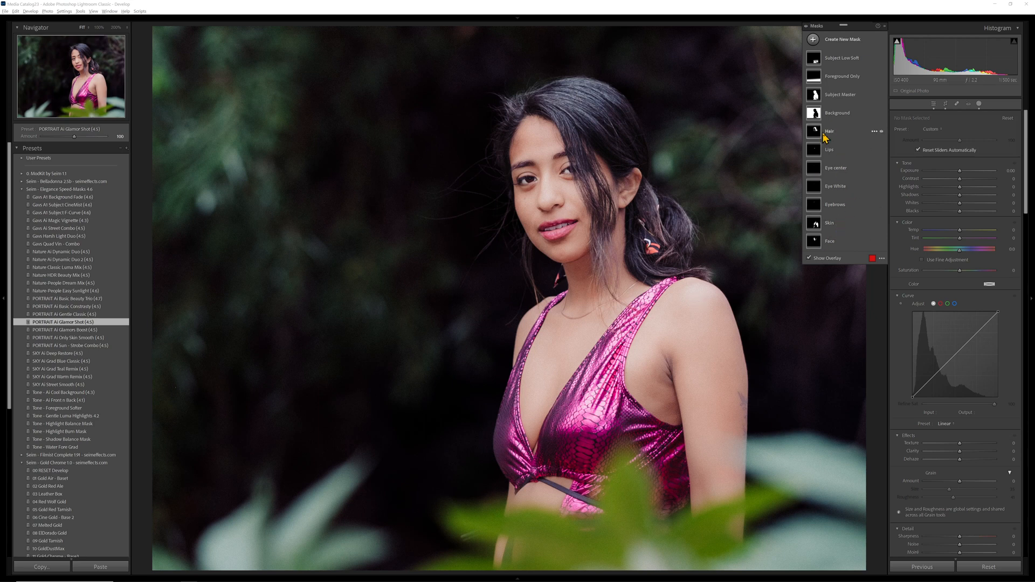
pyautogui.click(806, 26)
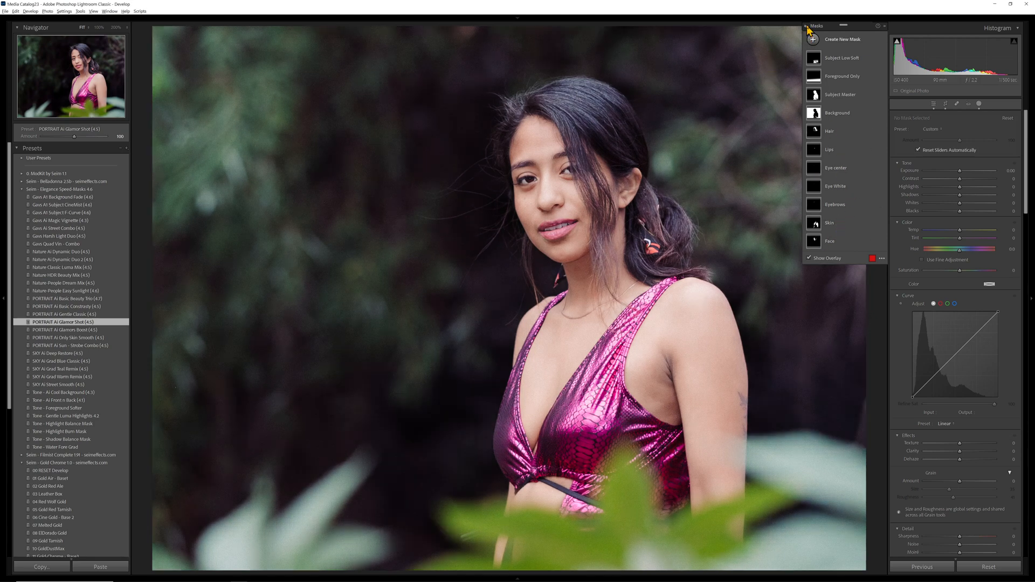
pyautogui.click(806, 25)
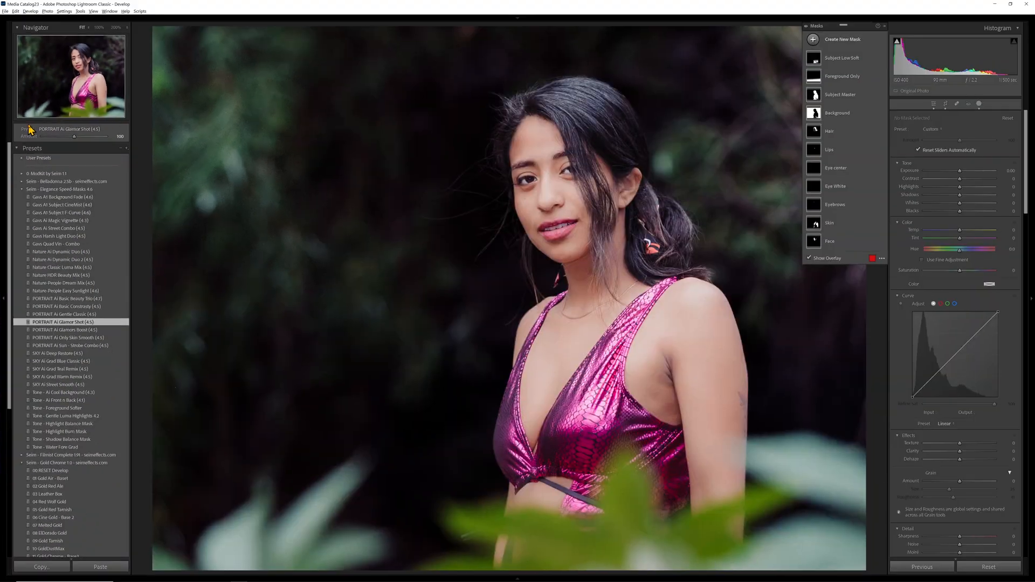
# Select the Subject Low Soft mask and try the Glamor Shot preset's amount at 200, at a minimum, and at a moderate strength
pyautogui.click(854, 58)
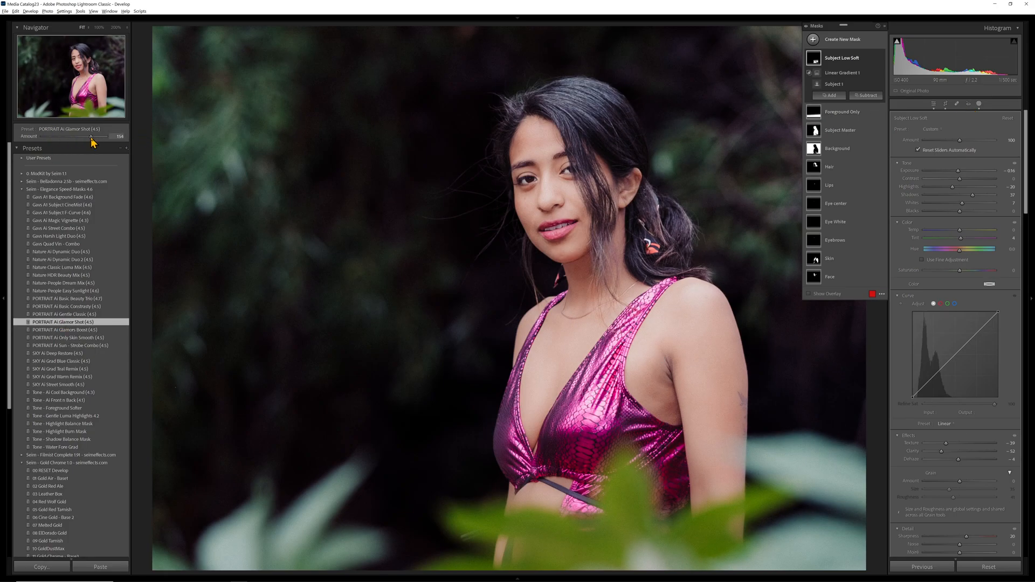
pyautogui.moveTo(92, 138); pyautogui.dragTo(130, 135)
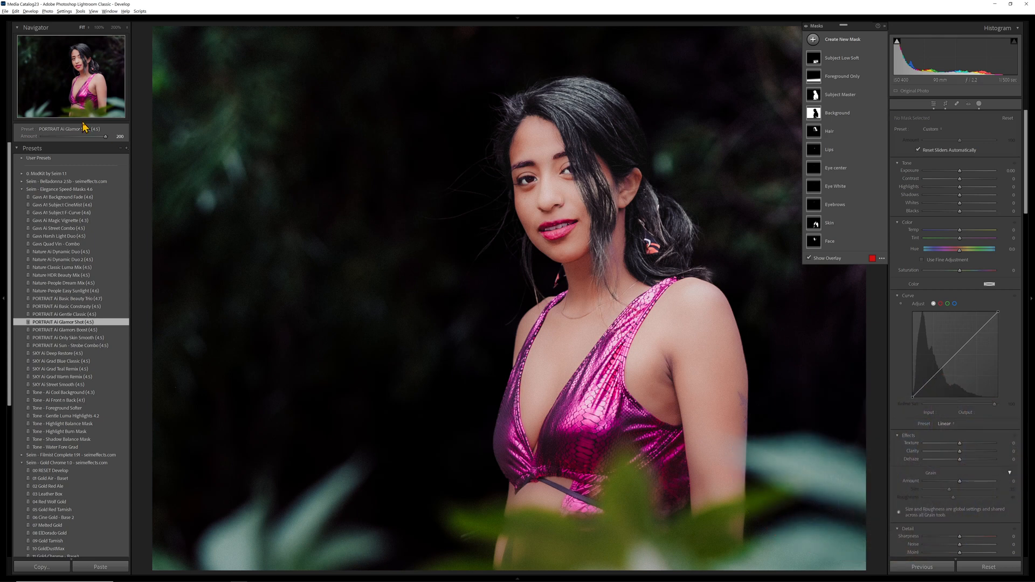
pyautogui.moveTo(76, 138); pyautogui.dragTo(49, 137)
pyautogui.moveTo(43, 137); pyautogui.dragTo(62, 139)
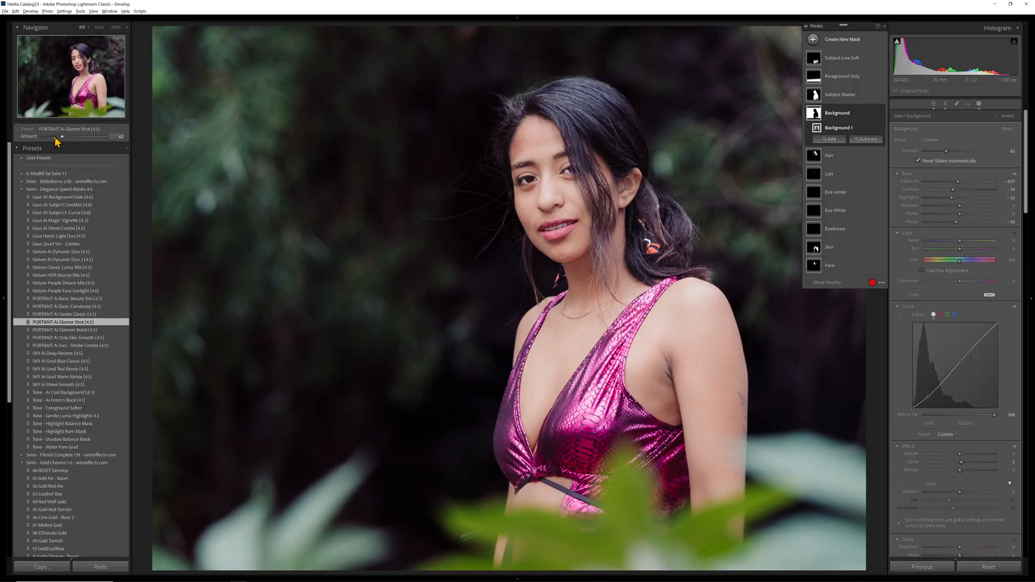
# Vary the Glamor Shot preset's amount from 125 down to 0 and return it to 100
pyautogui.moveTo(55, 138); pyautogui.dragTo(83, 138)
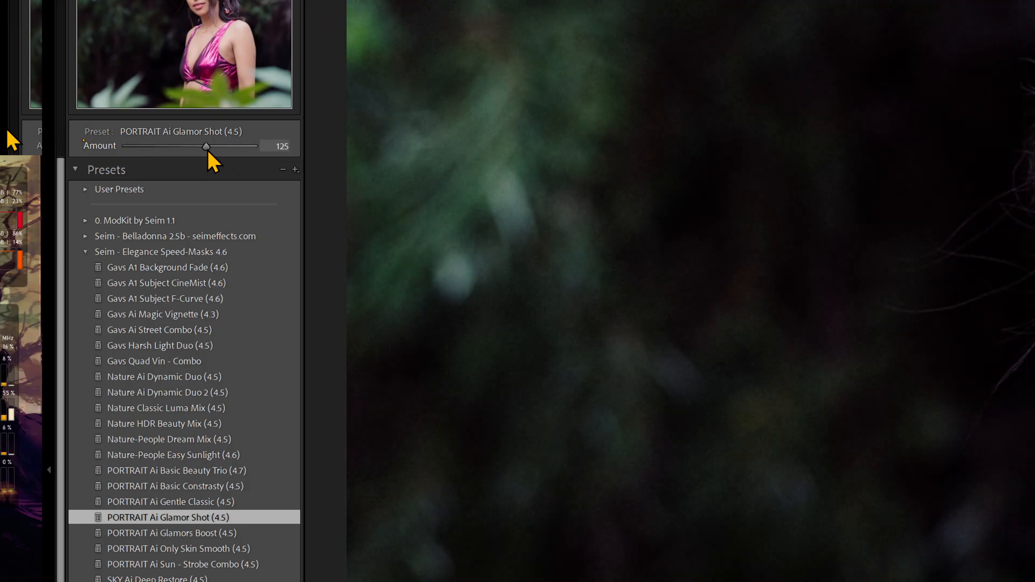
pyautogui.moveTo(231, 146); pyautogui.dragTo(125, 141)
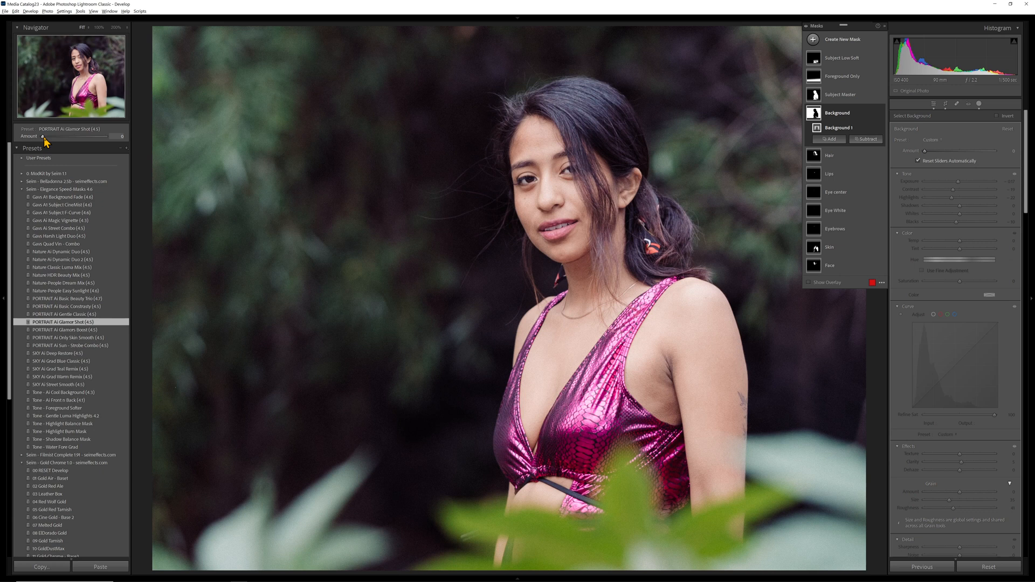
pyautogui.moveTo(59, 141)
pyautogui.mouseDown()
pyautogui.moveTo(102, 144)
pyautogui.moveTo(43, 143)
pyautogui.moveTo(106, 144)
pyautogui.moveTo(69, 143)
pyautogui.mouseUp()
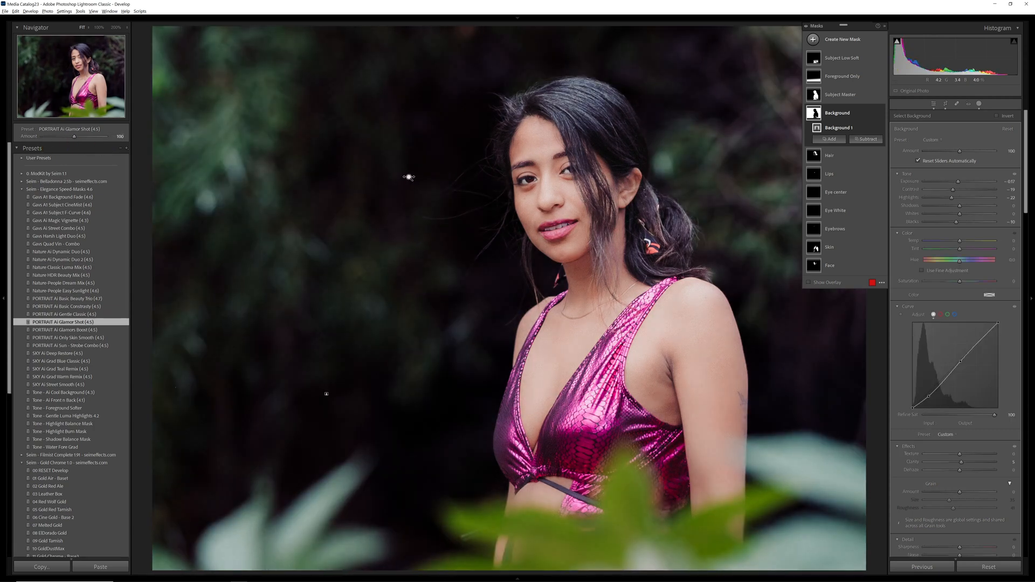
pyautogui.hotkey('ctrl', 'z')
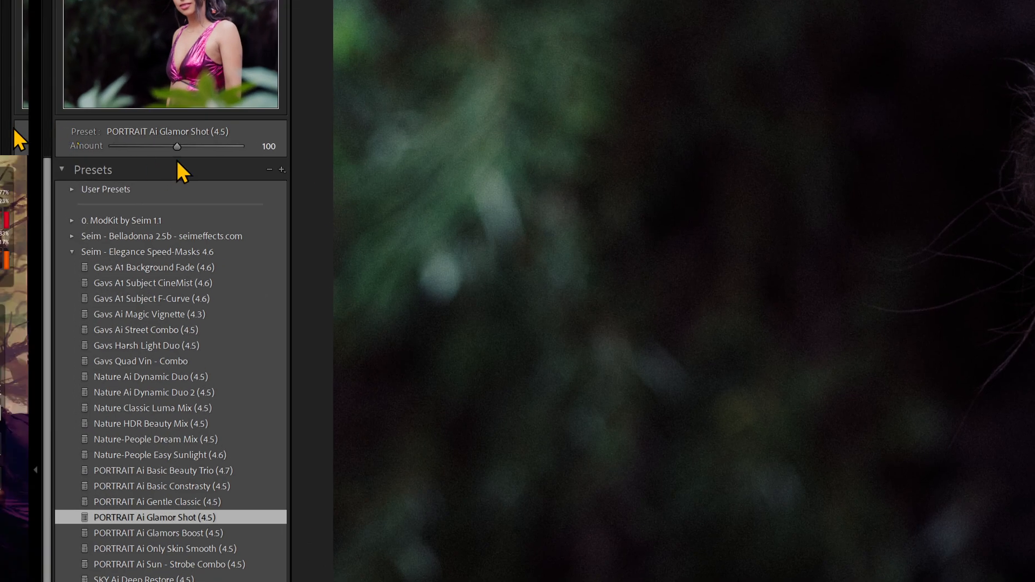
# Raise the Glamor Shot preset's amount to 155 and reduce it to a milder strength
pyautogui.moveTo(175, 152)
pyautogui.mouseDown()
pyautogui.moveTo(129, 145)
pyautogui.moveTo(231, 146)
pyautogui.moveTo(192, 146)
pyautogui.mouseUp()
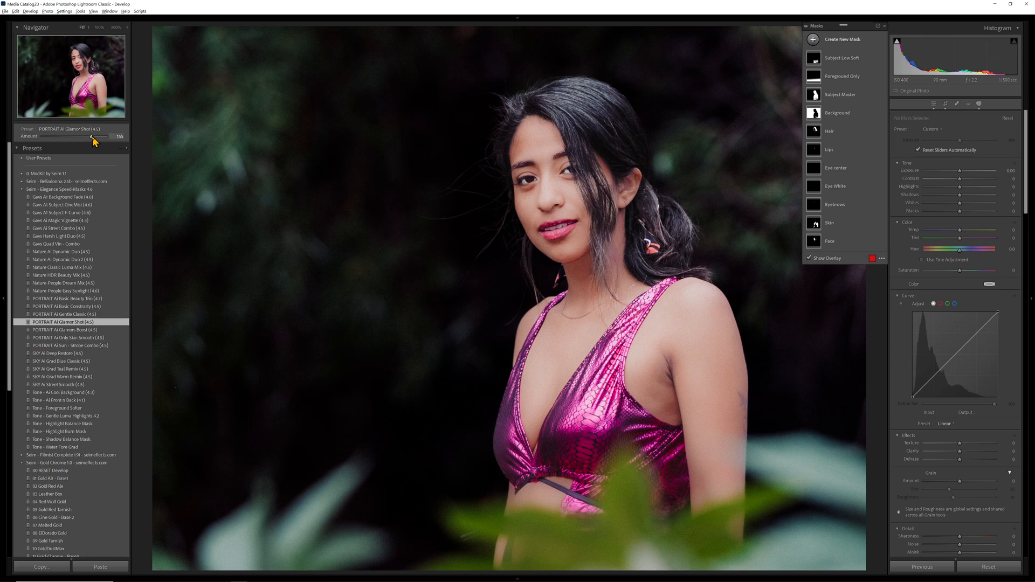
pyautogui.moveTo(93, 141)
pyautogui.mouseDown()
pyautogui.moveTo(54, 142)
pyautogui.moveTo(76, 141)
pyautogui.mouseUp()
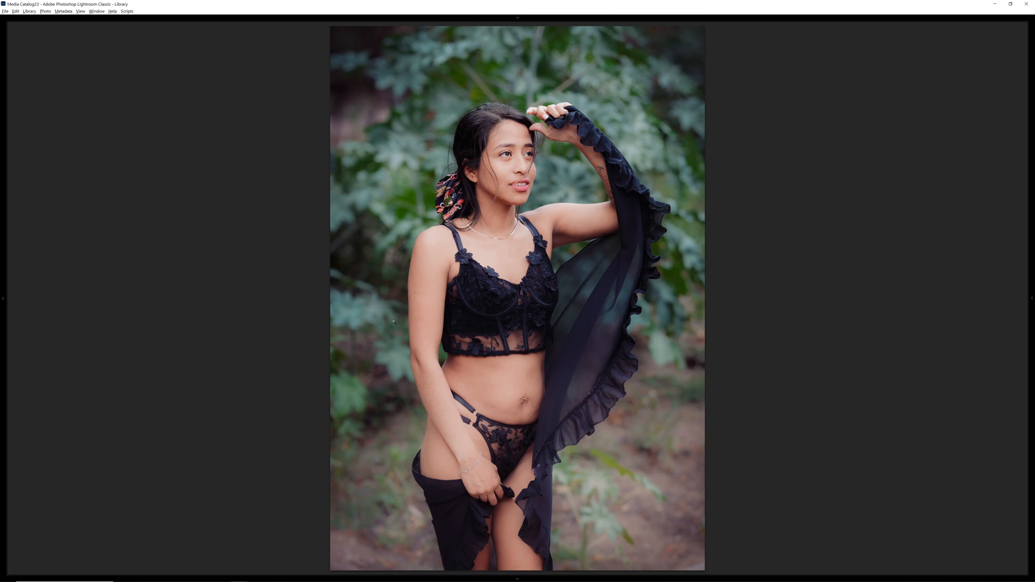
# Compare the edited full-length portrait with its next version in the full-screen Library view
pyautogui.press('Right')
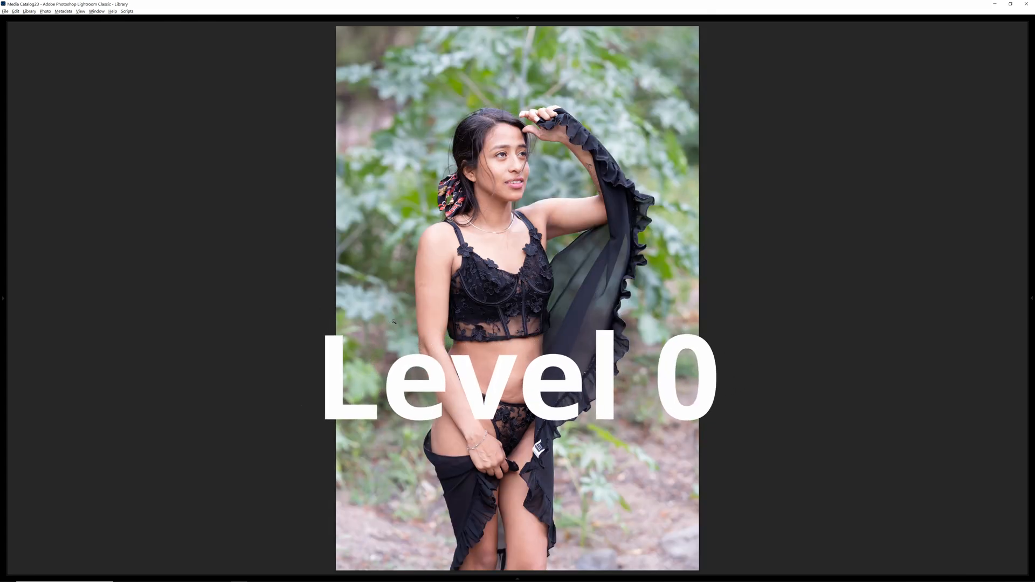